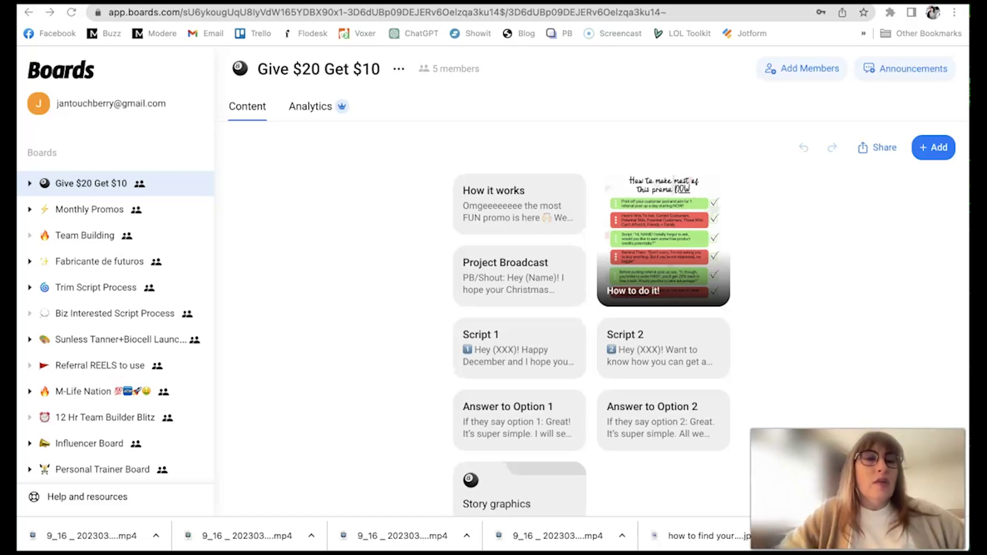
# Look through the list of boards and the cards on the Give $20 Get $10 board.
pyautogui.scroll(-4, 96, 224)
pyautogui.scroll(-3, 93, 226)
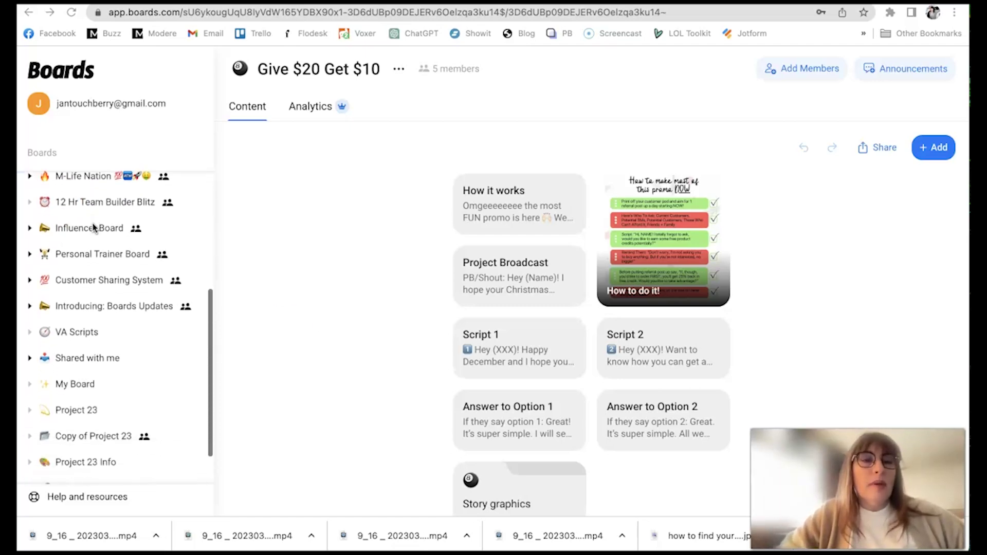
pyautogui.scroll(1, 103, 229)
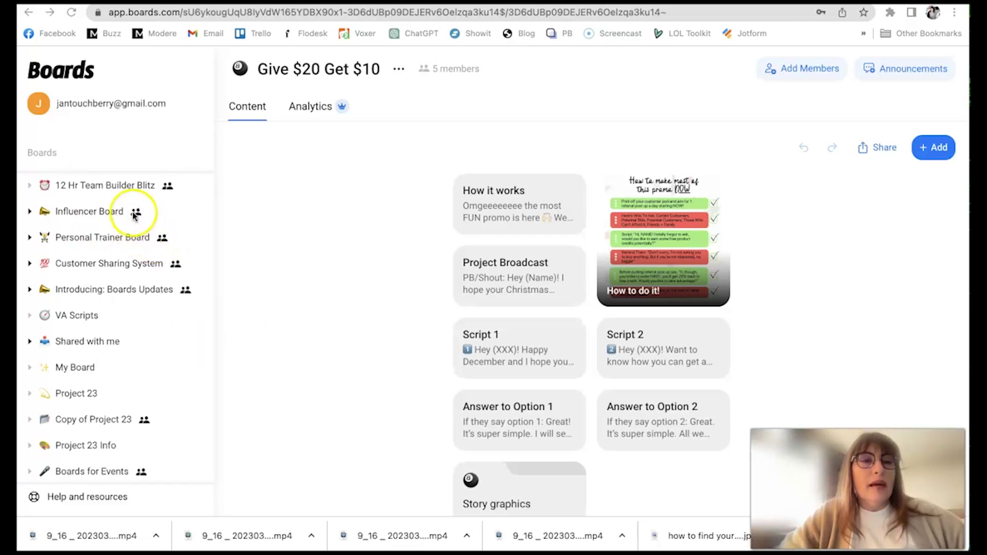
pyautogui.scroll(-2, 181, 297)
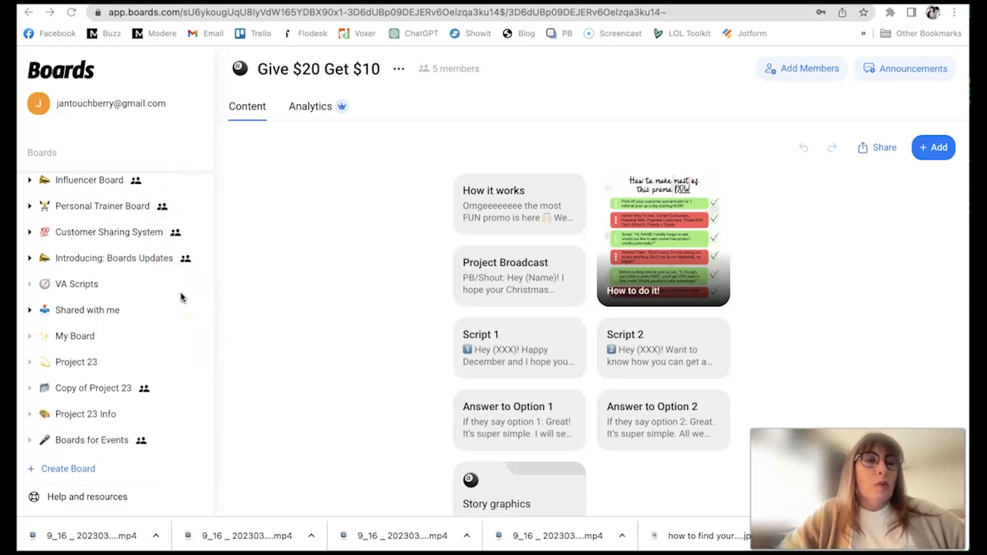
pyautogui.scroll(8, 181, 296)
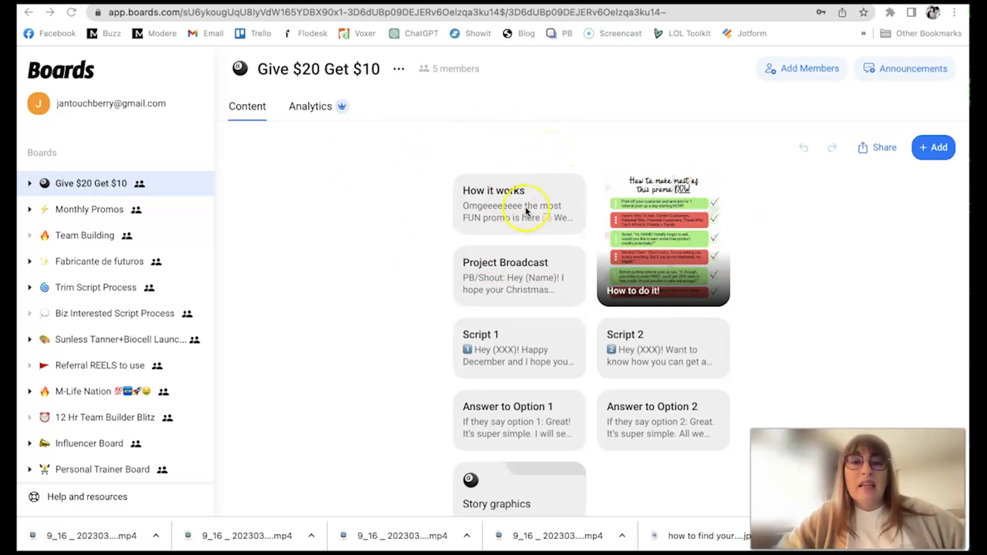
pyautogui.scroll(-2, 525, 206)
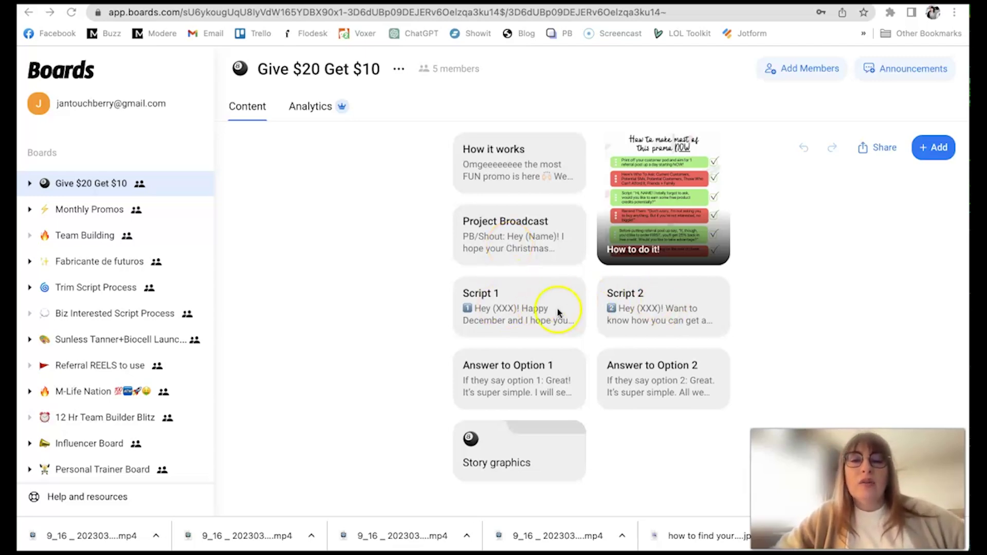
pyautogui.scroll(-1, 532, 317)
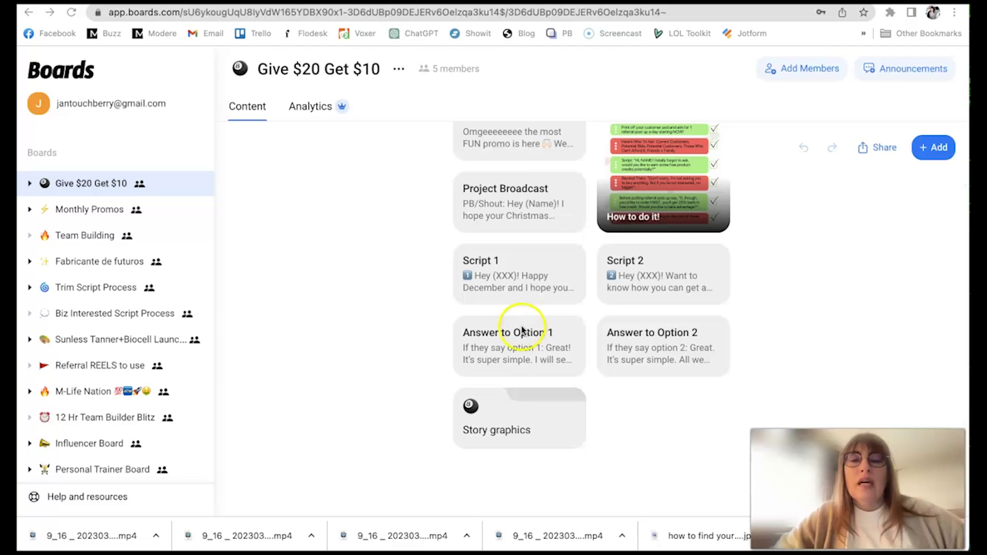
# Review the images in the Story graphics folder, then return to the Give $20 Get $10 board's main content.
pyautogui.click(525, 426)
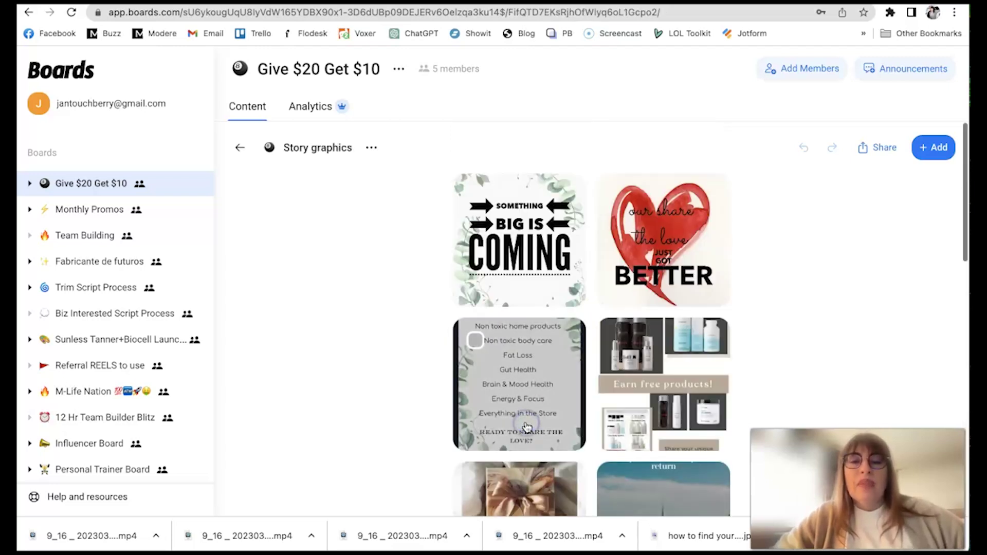
pyautogui.scroll(-3, 545, 264)
pyautogui.scroll(-6, 545, 264)
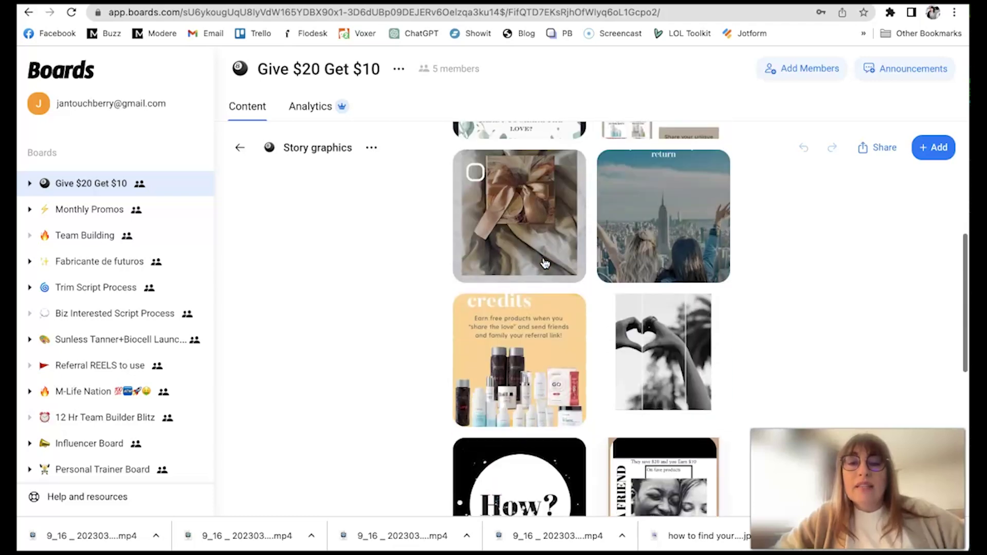
pyautogui.scroll(-3, 546, 263)
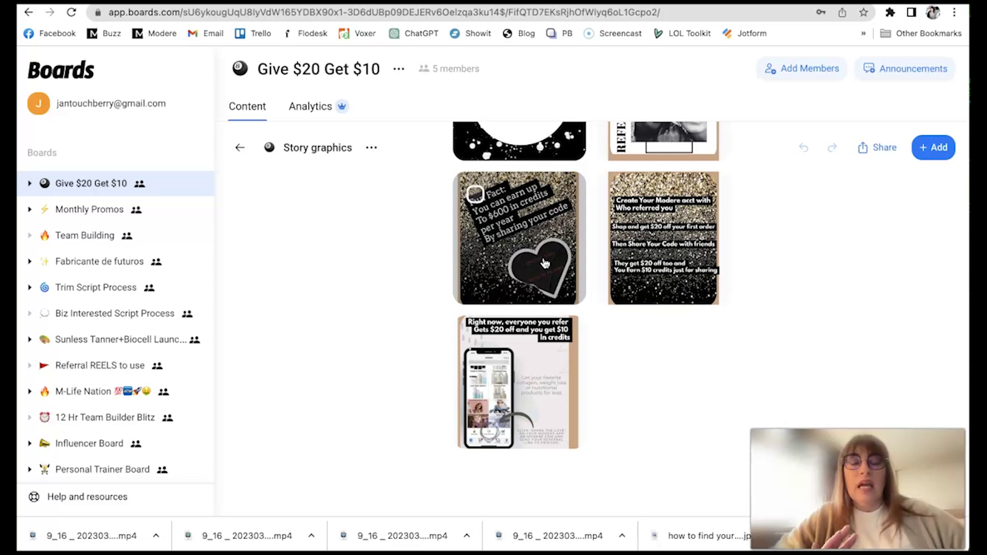
pyautogui.scroll(10, 545, 264)
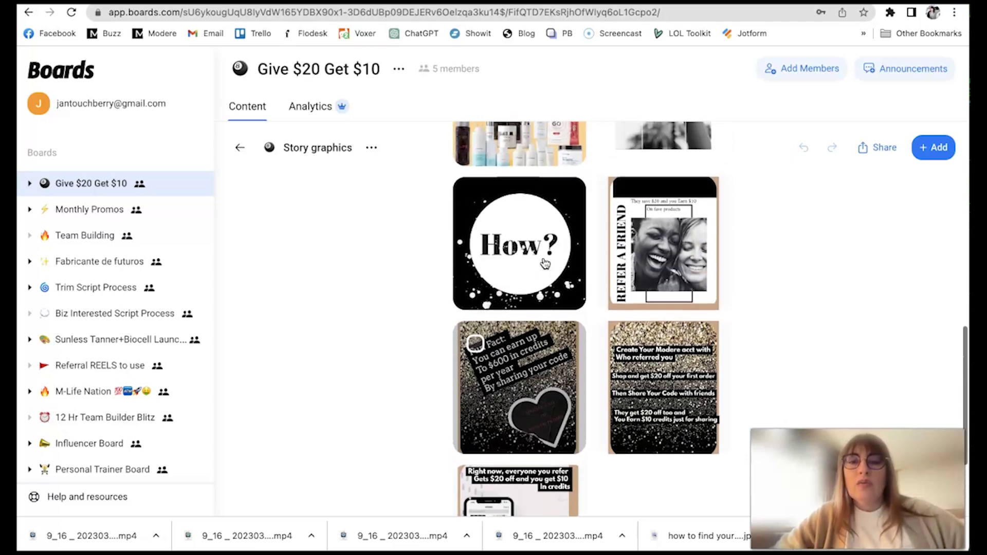
pyautogui.scroll(4, 545, 263)
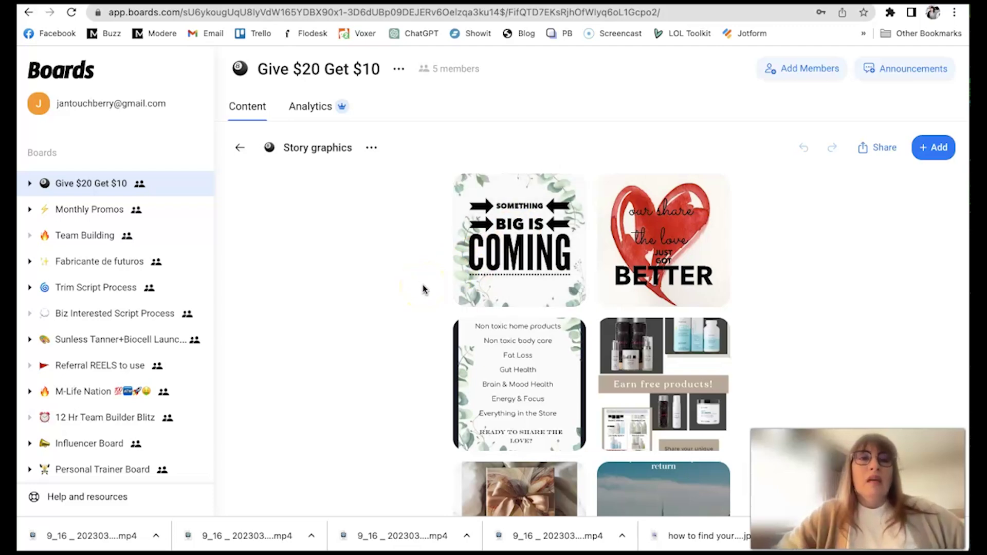
pyautogui.click(240, 153)
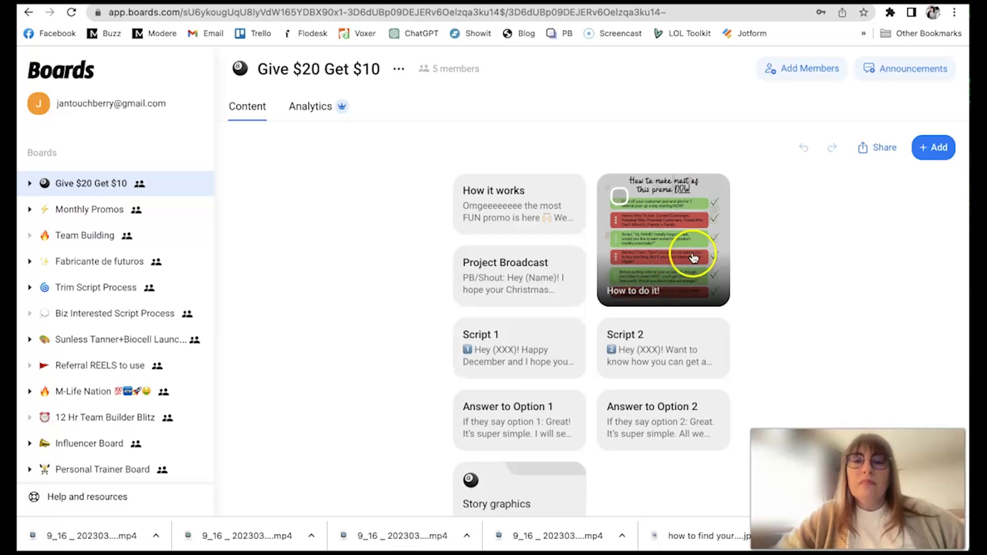
pyautogui.scroll(-2, 661, 240)
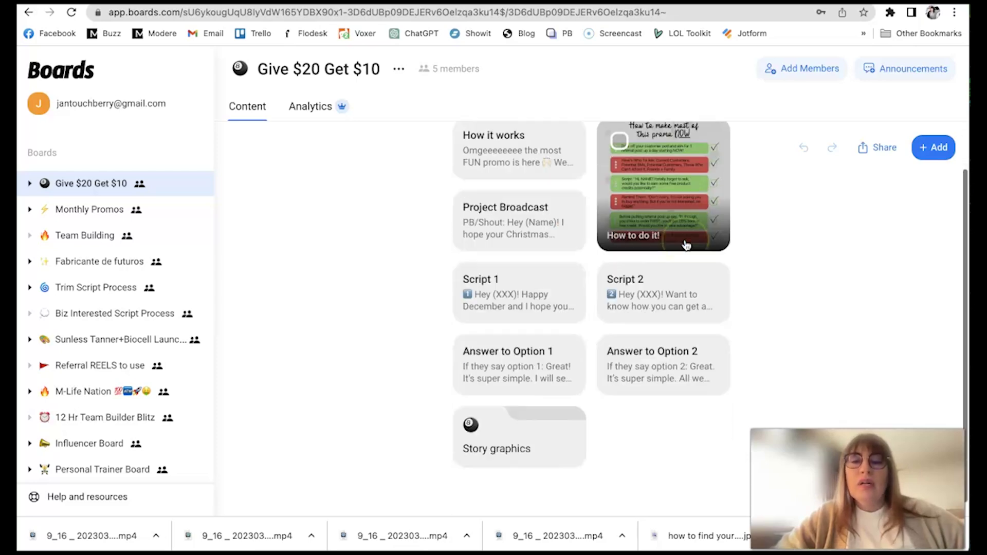
pyautogui.scroll(2, 684, 243)
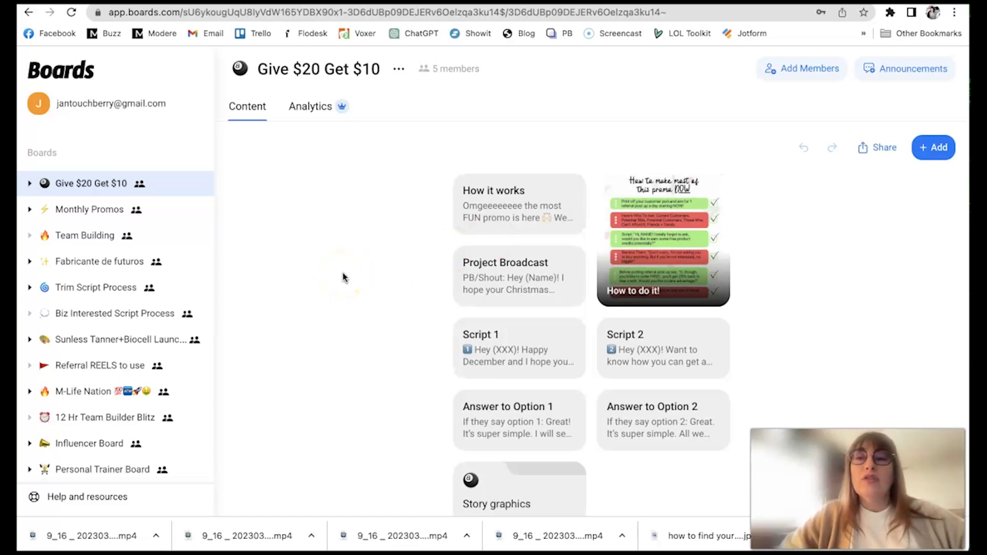
# Create a new board named "test".
pyautogui.scroll(-5, 106, 285)
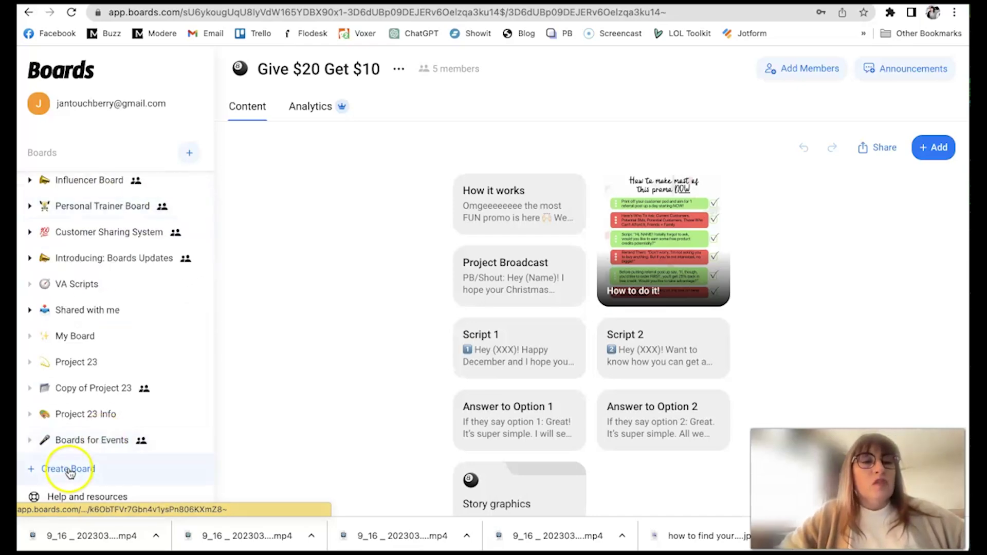
pyautogui.click(67, 468)
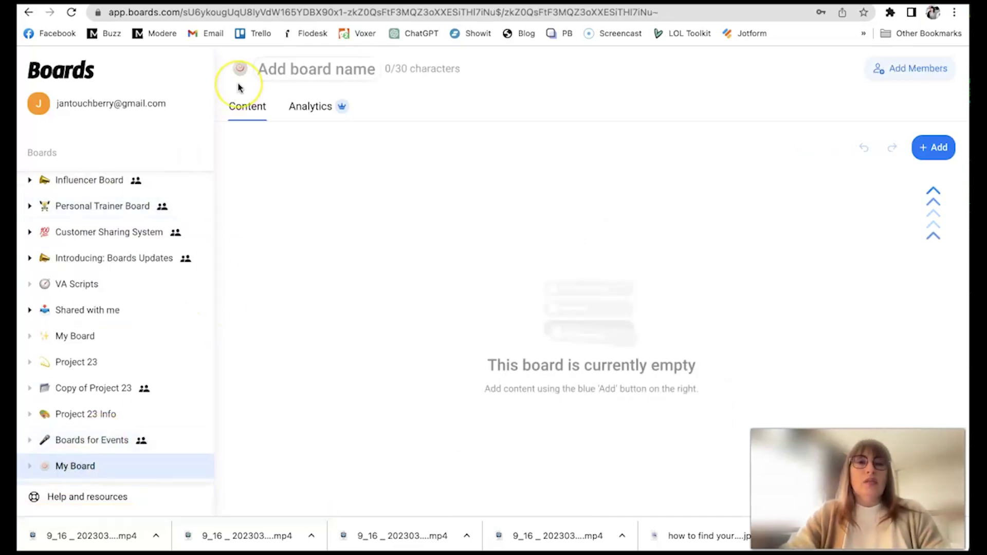
pyautogui.write('test')
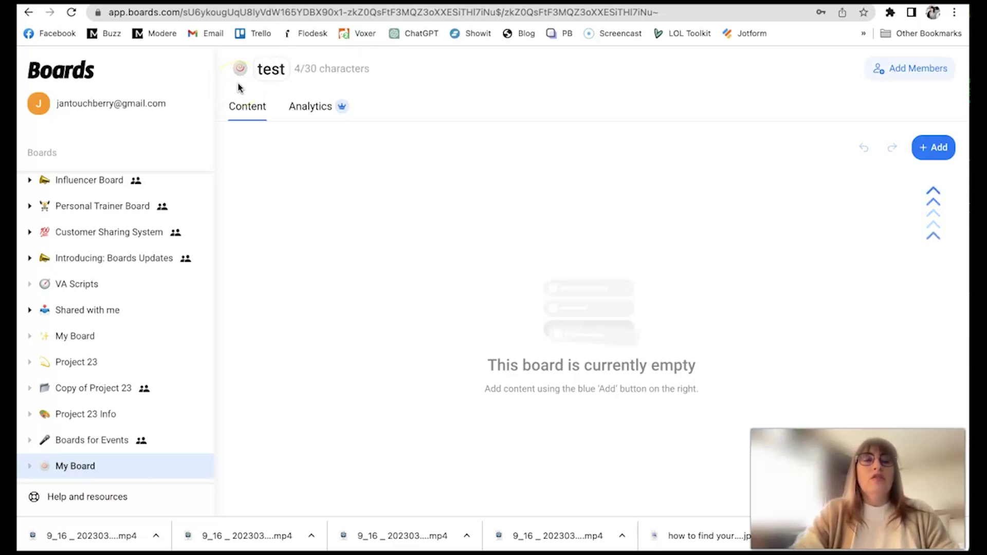
pyautogui.press('Return')
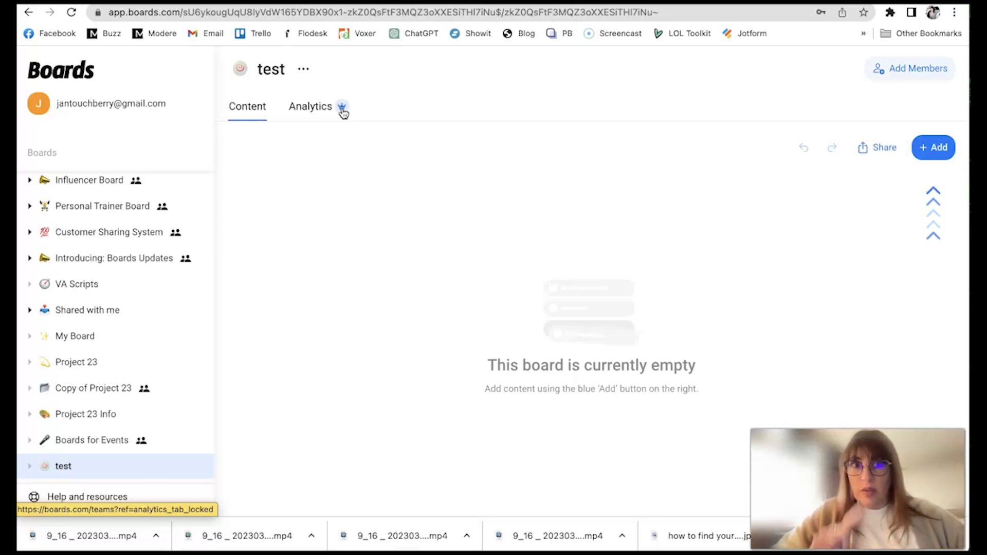
pyautogui.click(319, 114)
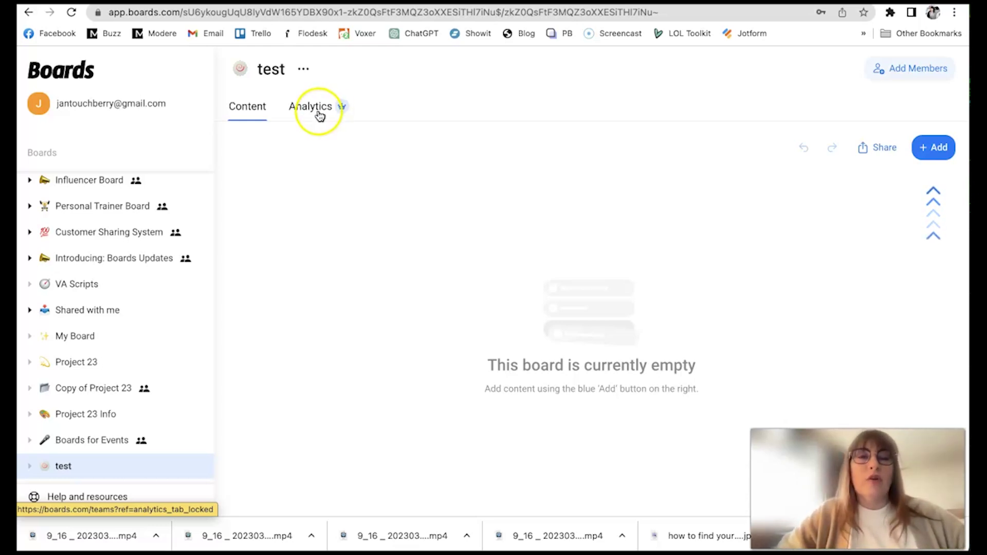
pyautogui.click(260, 116)
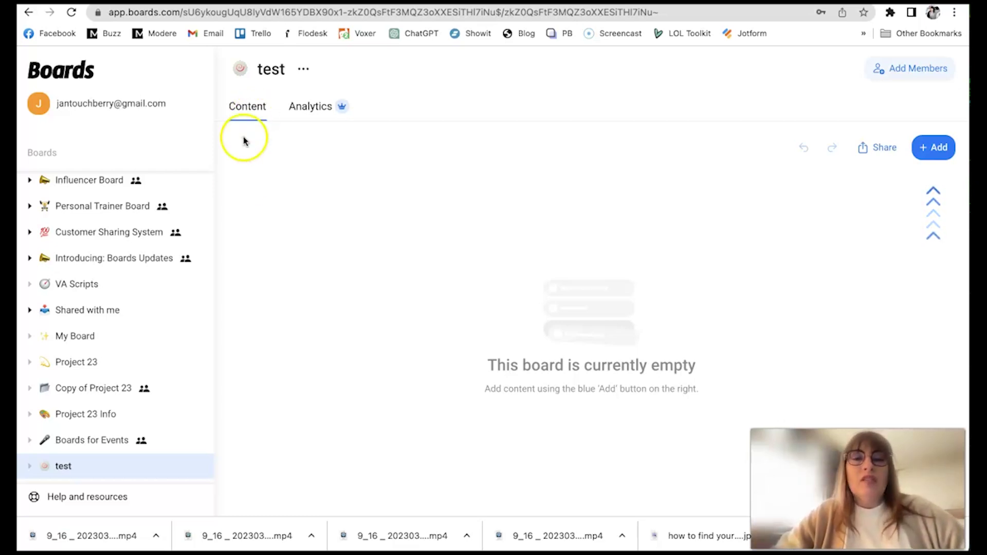
# Add a text card titled "test" with the body "ialugfilusgvliugf" to the test board.
pyautogui.click(930, 155)
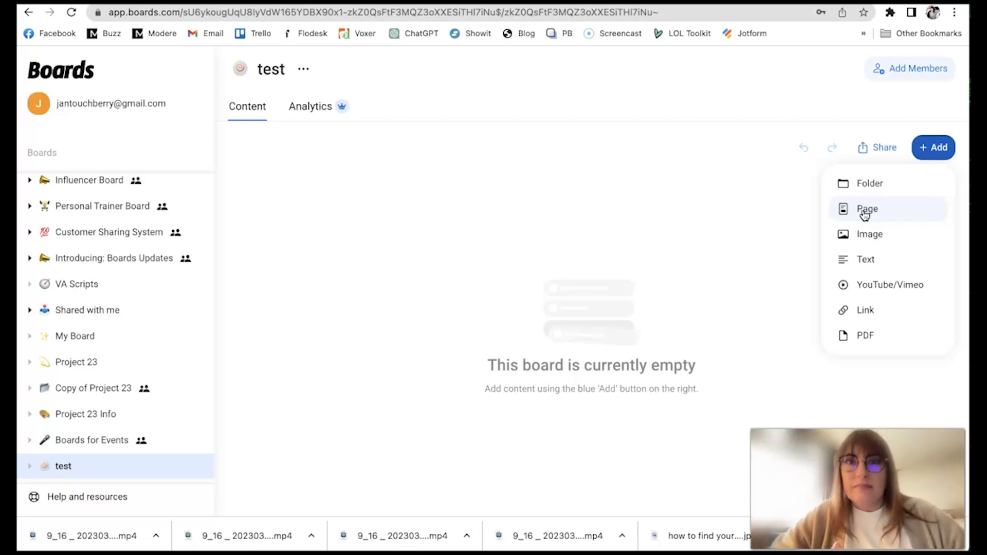
pyautogui.click(867, 237)
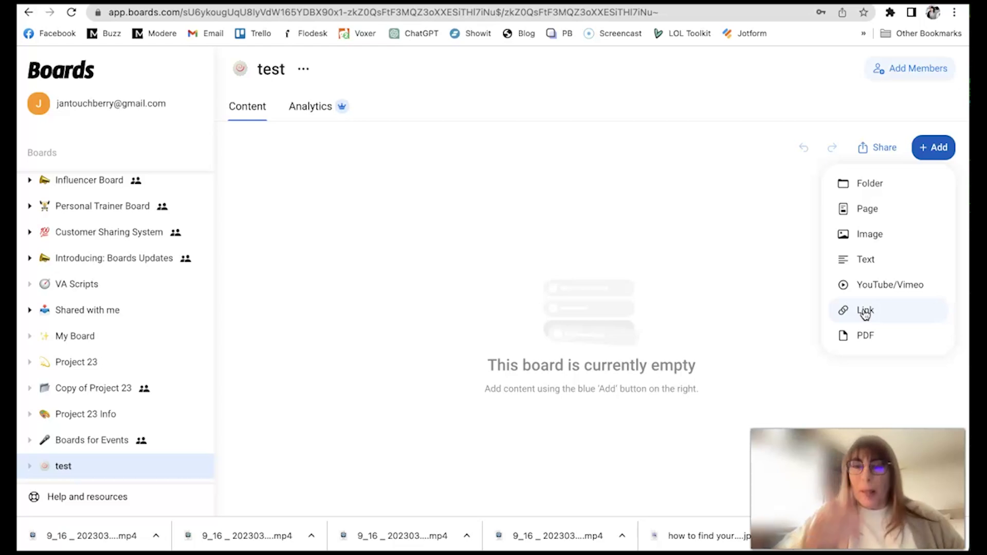
pyautogui.click(866, 336)
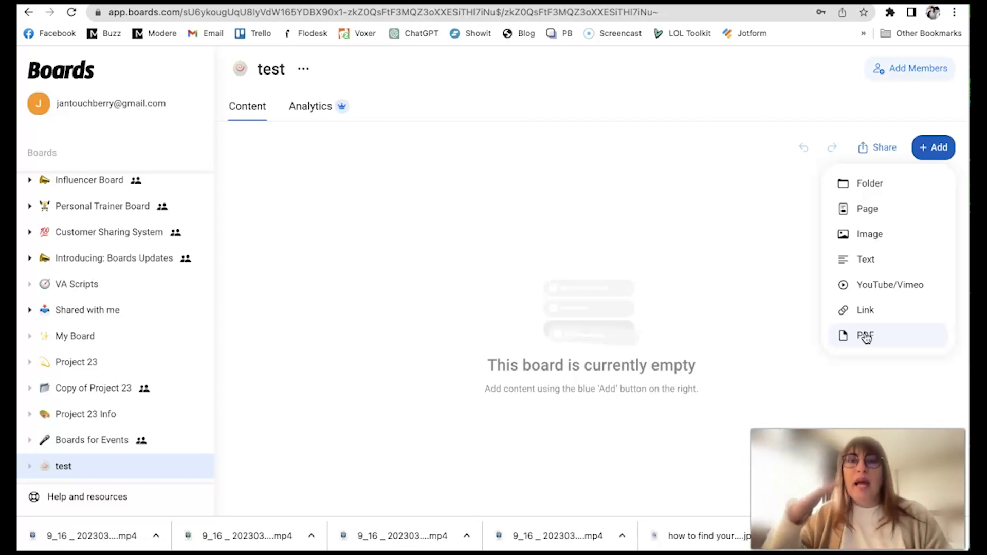
pyautogui.click(869, 261)
pyautogui.click(321, 107)
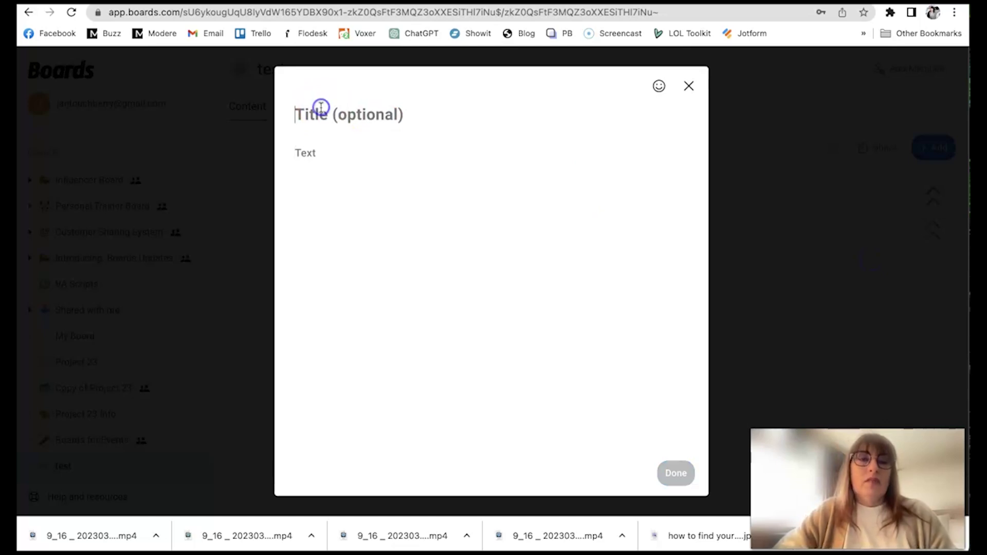
pyautogui.write('tes')
pyautogui.click(316, 125)
pyautogui.click(313, 158)
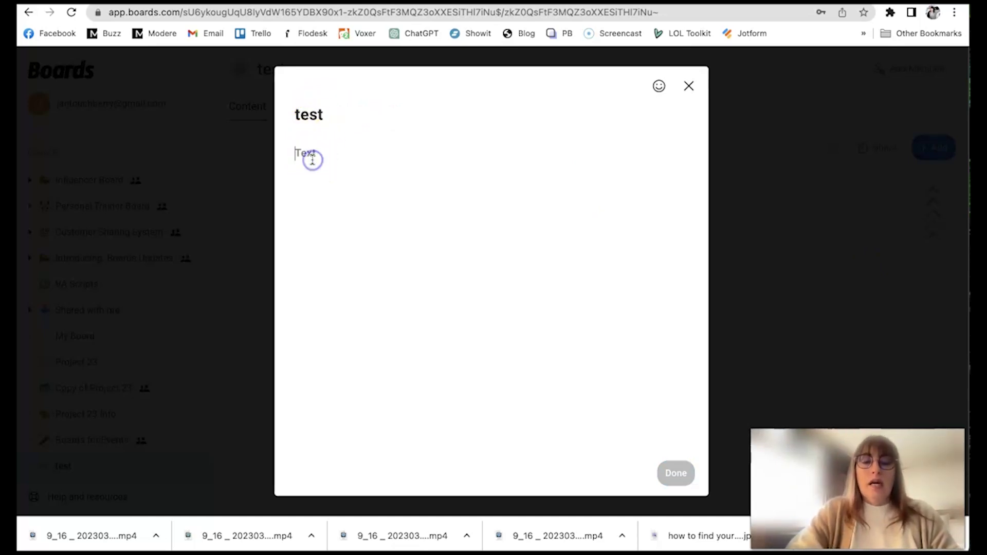
pyautogui.write('ialugfilusgvliugf')
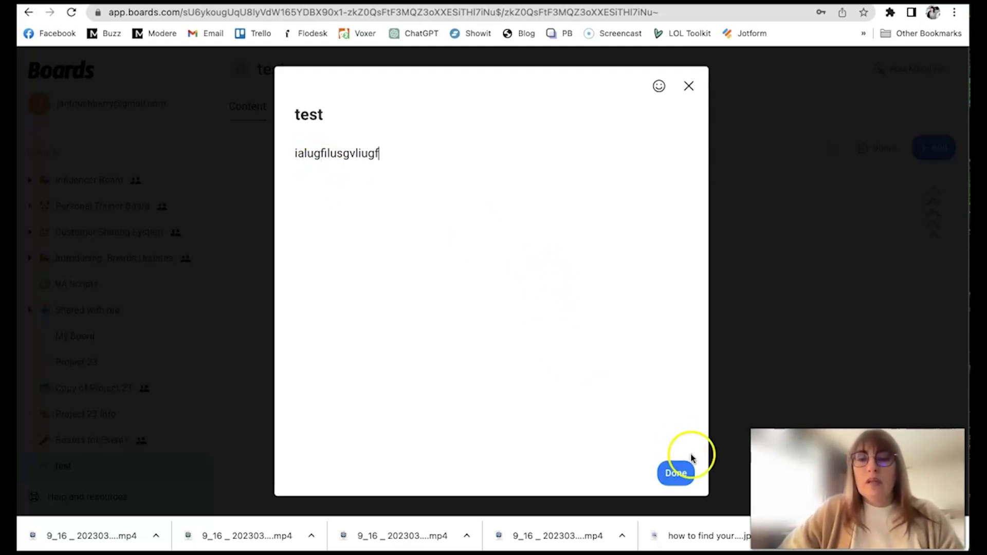
pyautogui.click(676, 475)
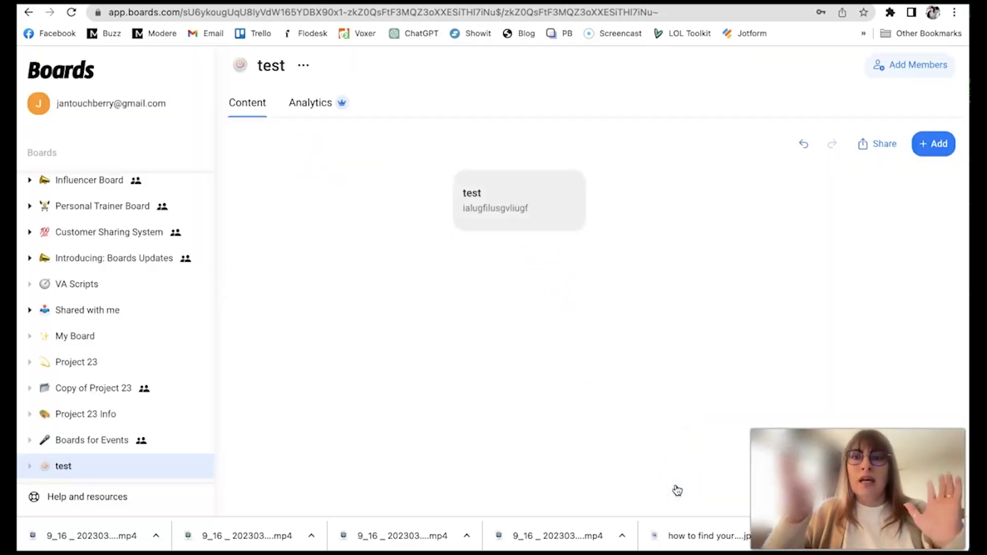
pyautogui.click(683, 485)
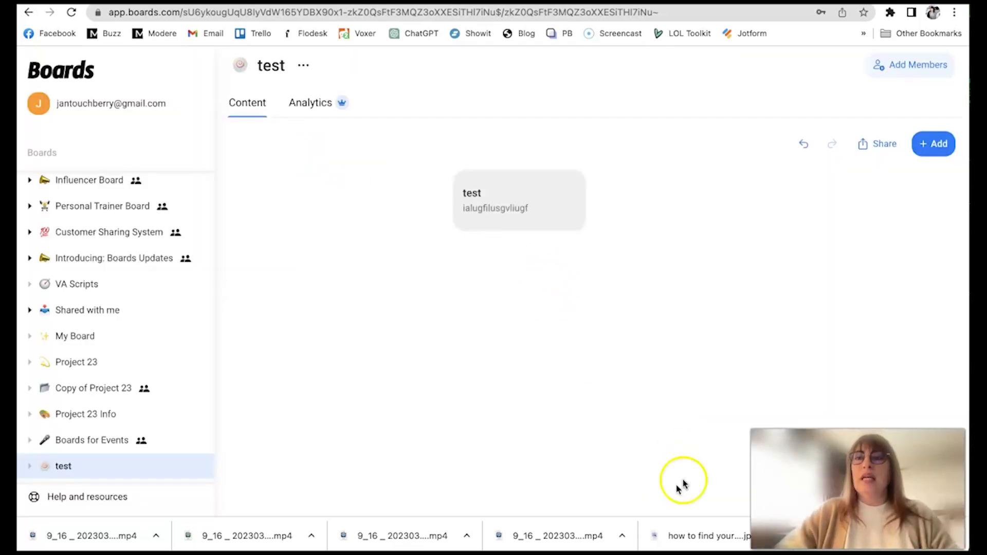
# Add the image "how to find your niche market!.jpg" from the Downloads folder to the test board.
pyautogui.click(937, 145)
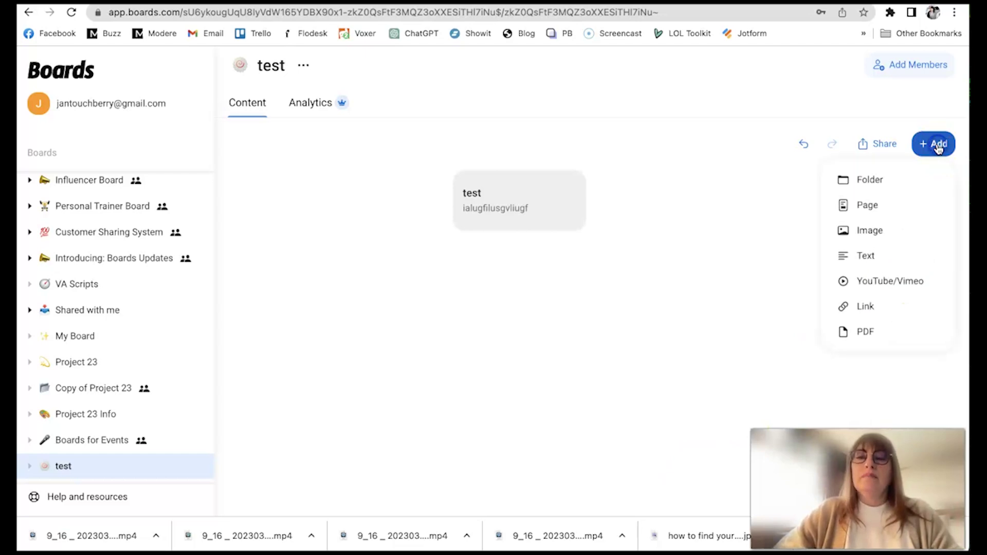
pyautogui.click(871, 231)
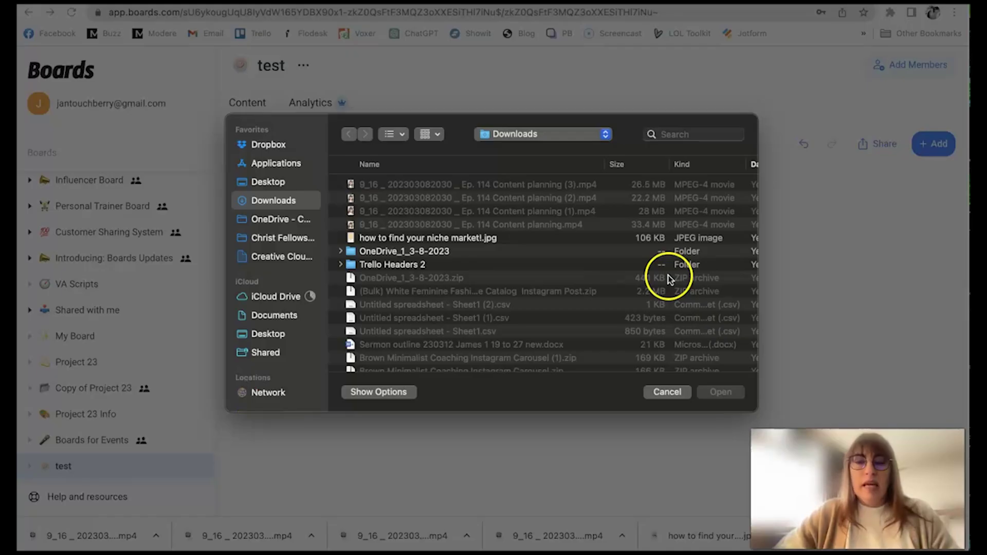
pyautogui.click(295, 203)
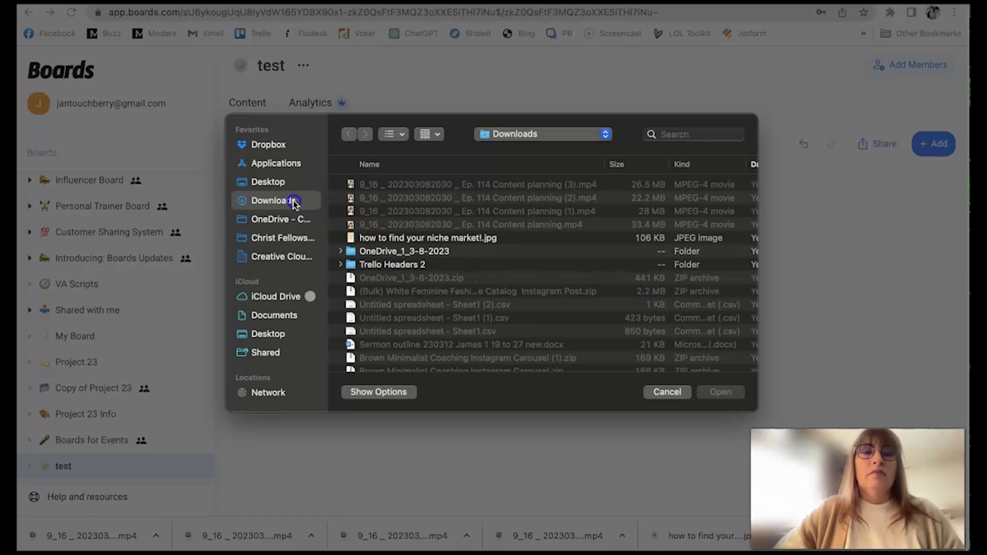
pyautogui.scroll(3, 392, 229)
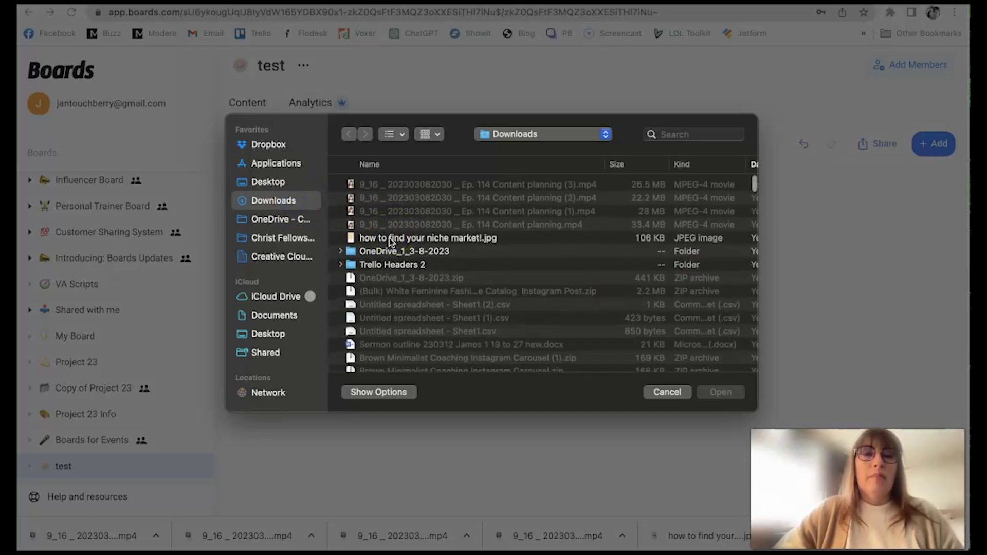
pyautogui.click(391, 239)
pyautogui.click(706, 392)
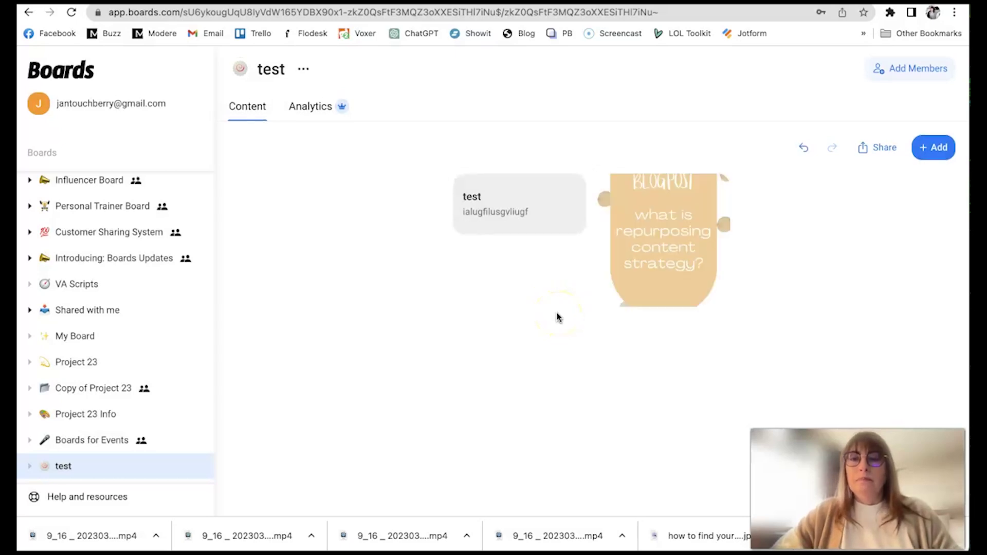
# Start adding a YouTube/Vimeo video to the test board, and open youtube.com in a new browser tab.
pyautogui.click(934, 148)
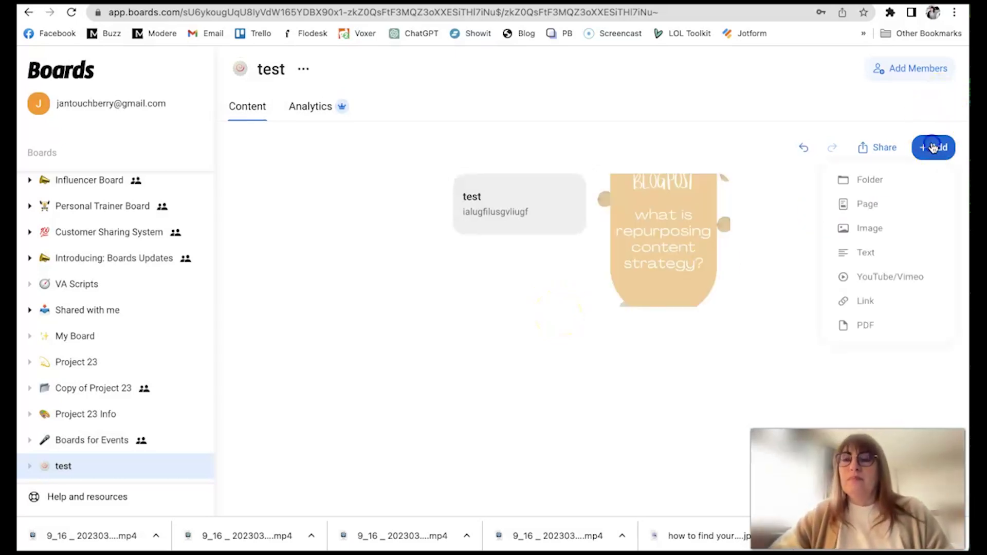
pyautogui.click(895, 286)
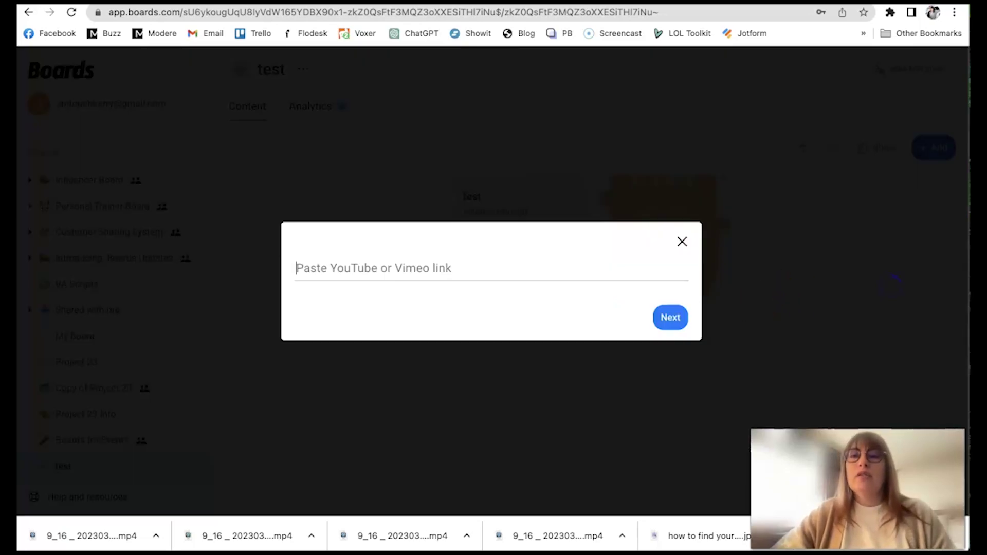
pyautogui.press('super+t')
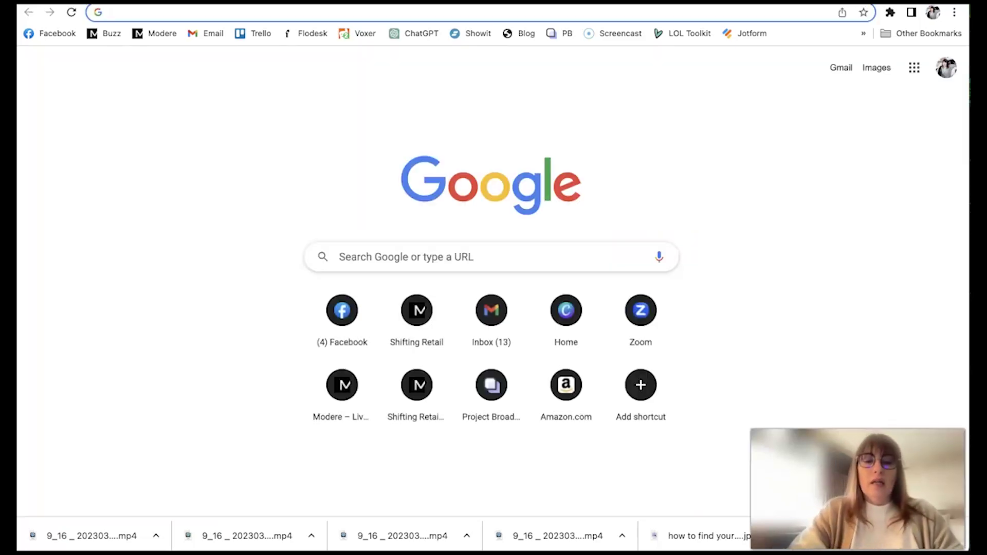
pyautogui.write('yotuutbe')
pyautogui.press('BackSpace')
pyautogui.press('BackSpace')
pyautogui.press('BackSpace')
pyautogui.press('BackSpace')
pyautogui.press('BackSpace')
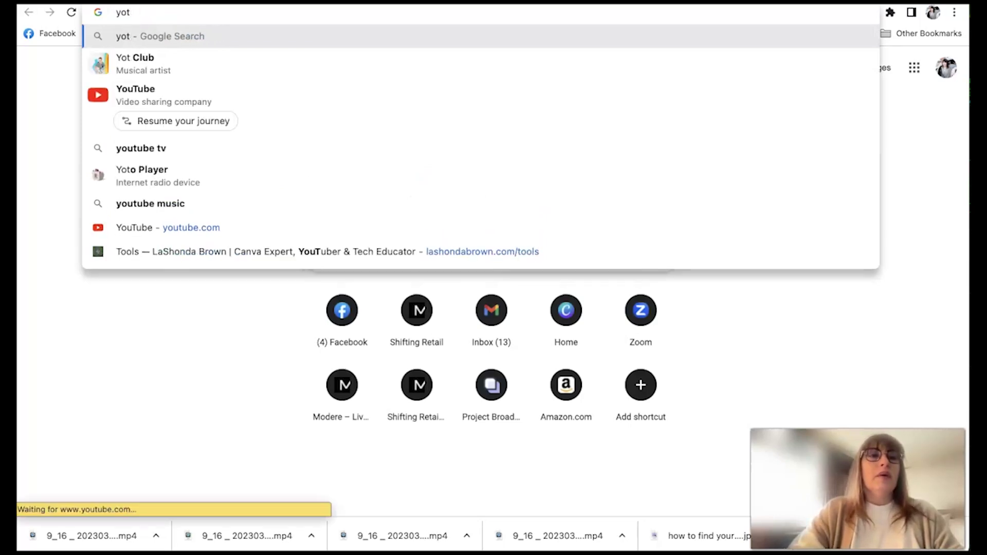
pyautogui.press('BackSpace')
pyautogui.write('utube')
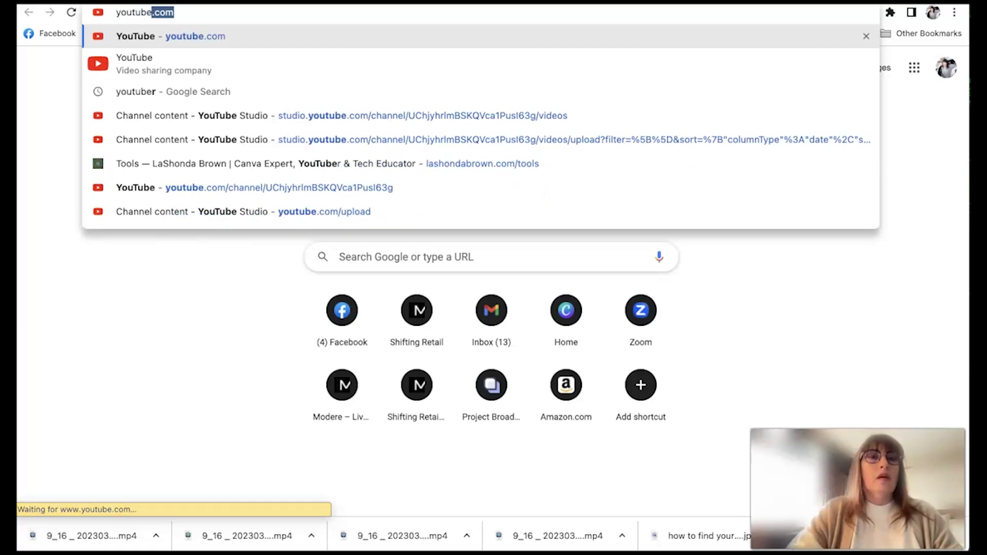
pyautogui.press('Return')
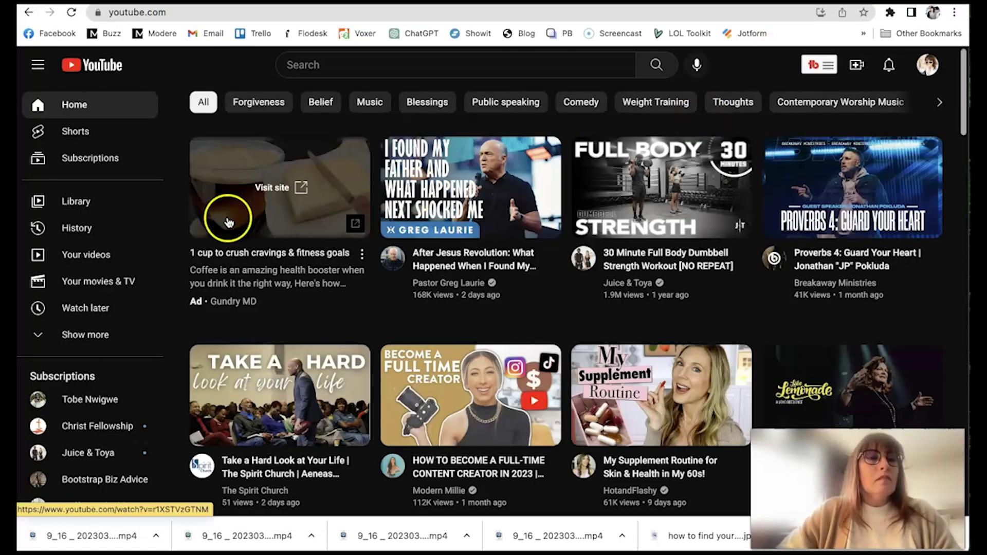
# Open the details of the channel's video "3 tips to keep your content fresh and engaging" in YouTube Studio and copy its video link.
pyautogui.click(95, 255)
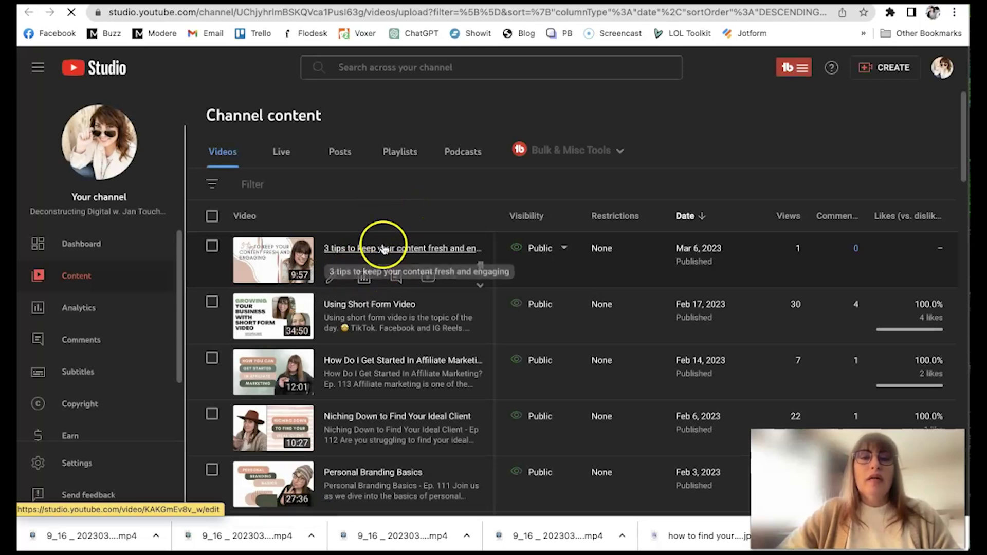
pyautogui.click(383, 249)
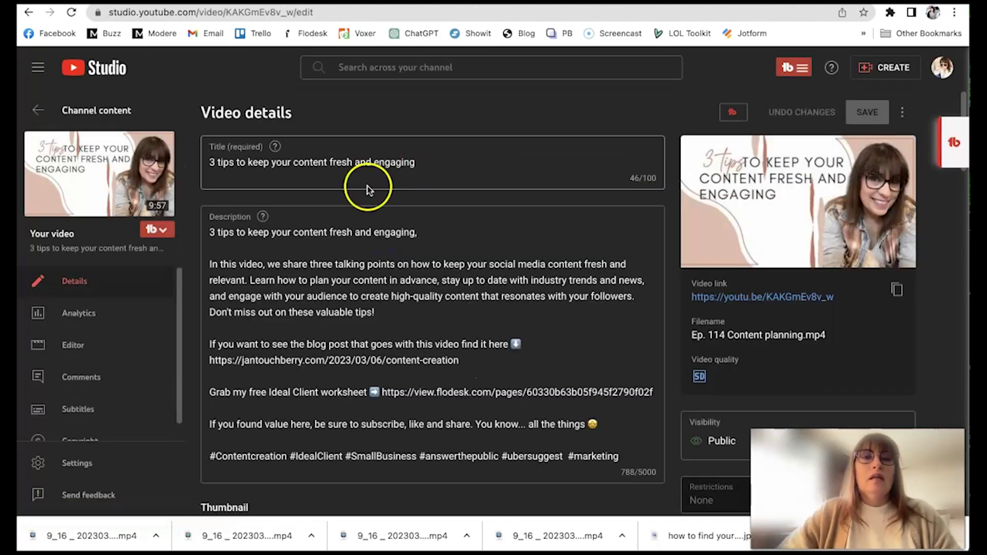
pyautogui.moveTo(836, 296); pyautogui.dragTo(690, 298)
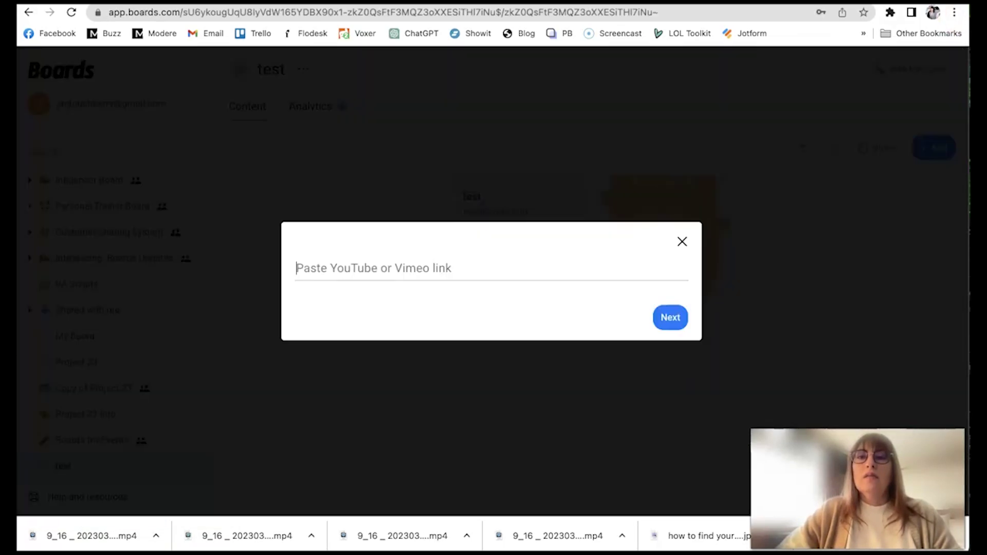
pyautogui.click(425, 264)
pyautogui.write('https://youtu.be/KAKGnEv8v_w')
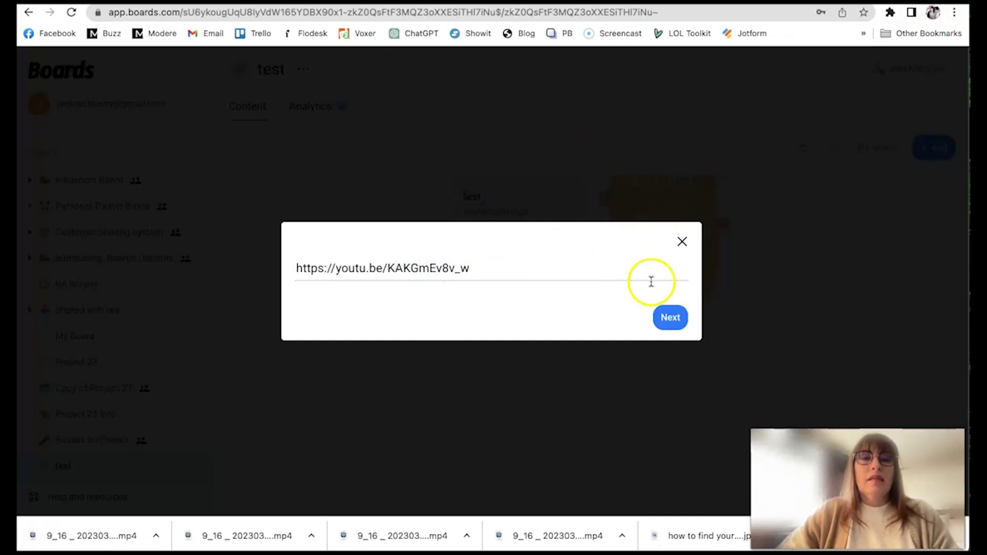
pyautogui.click(669, 317)
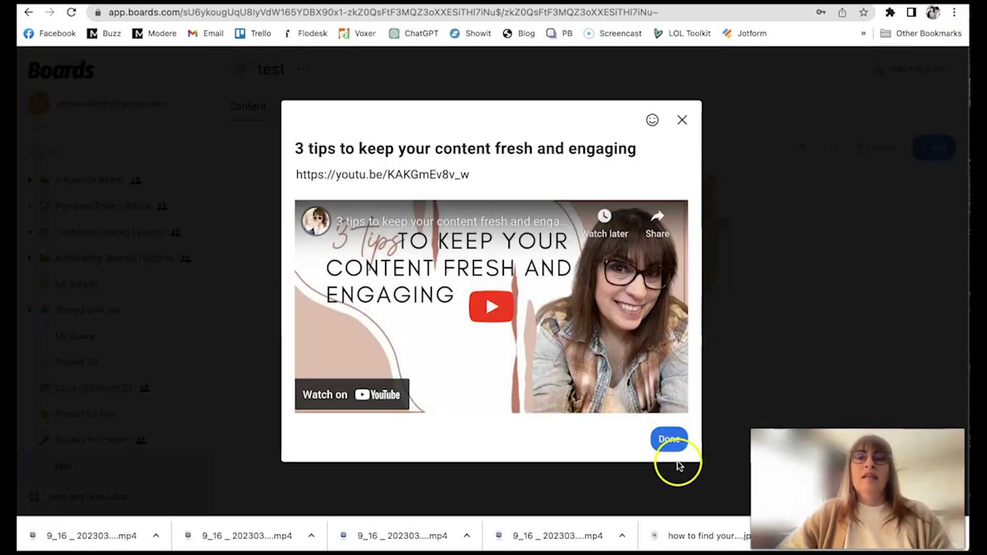
pyautogui.click(669, 439)
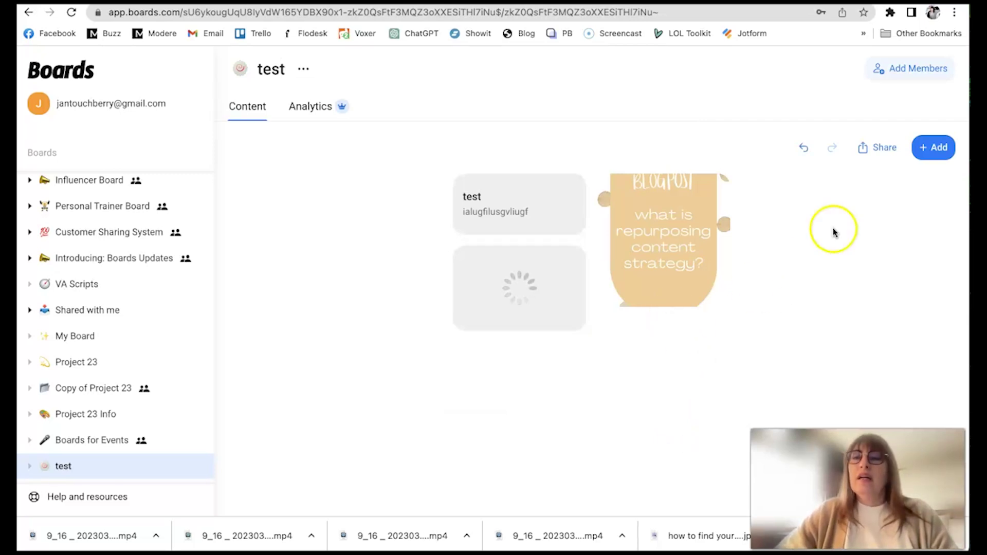
# Add a link card for the board owner's personal website to the test board, keeping the title "Home".
pyautogui.click(926, 151)
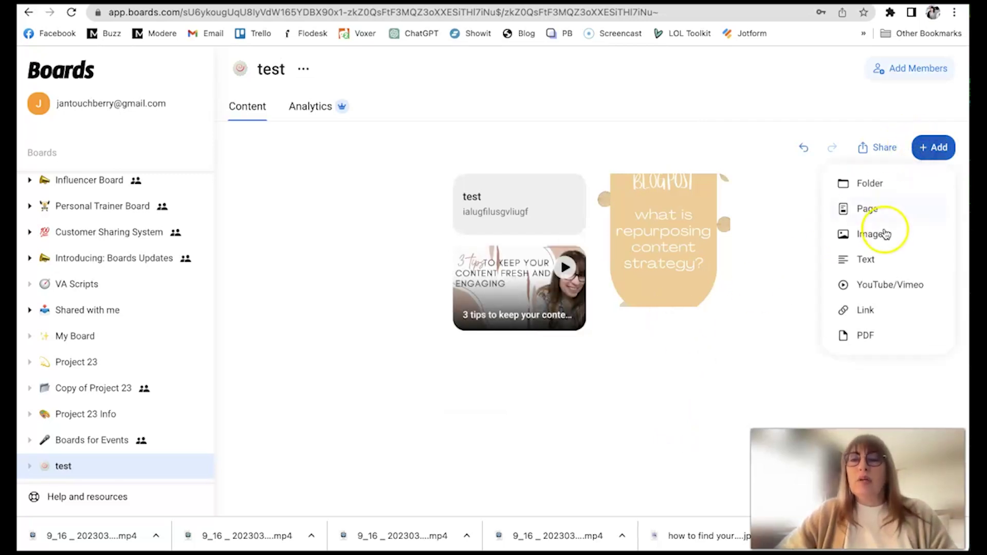
pyautogui.click(868, 310)
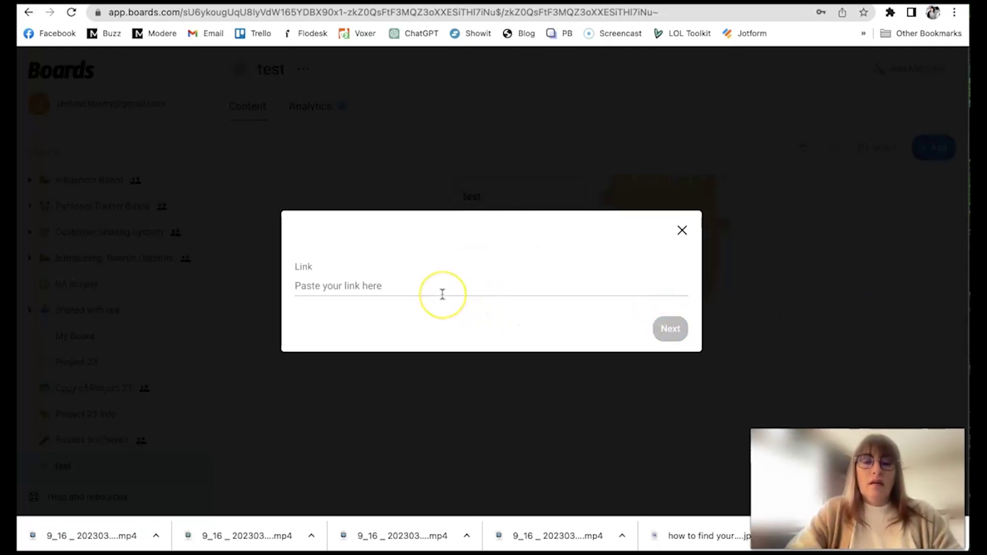
pyautogui.write('https://jantouchberry.com')
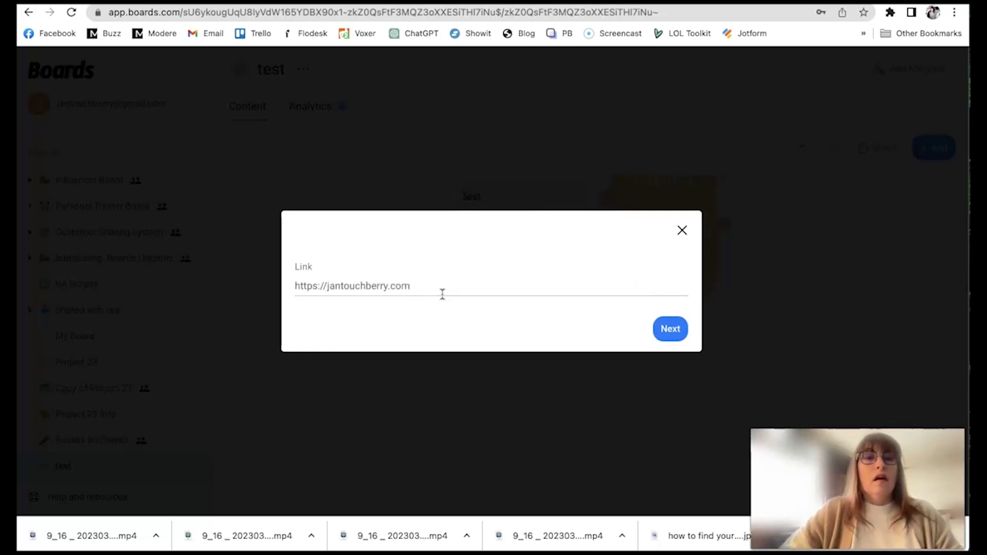
pyautogui.click(673, 333)
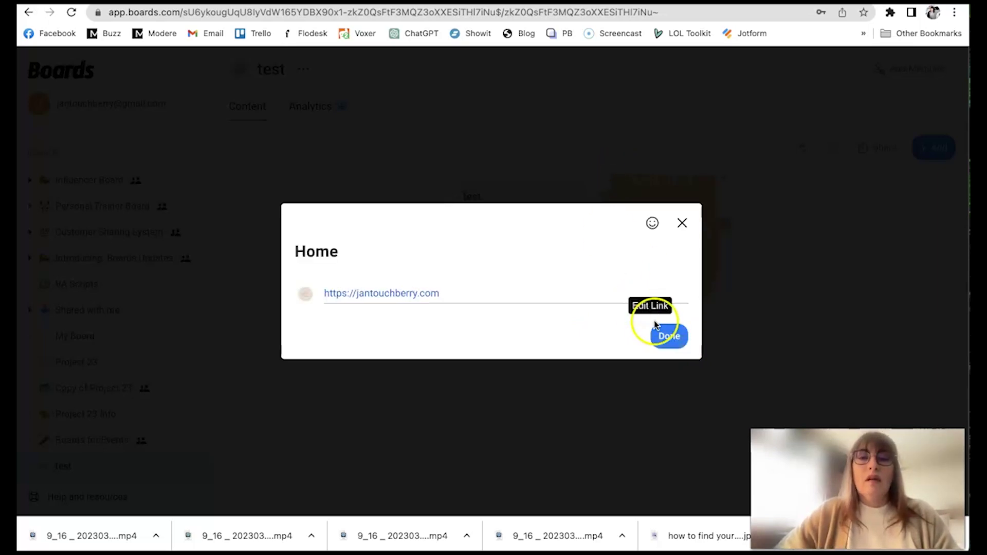
pyautogui.click(665, 335)
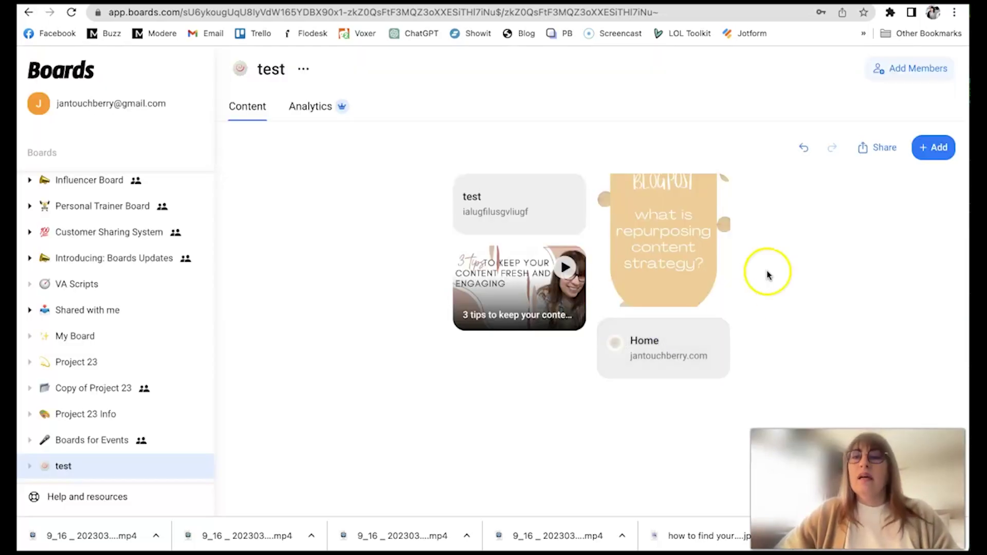
pyautogui.click(935, 149)
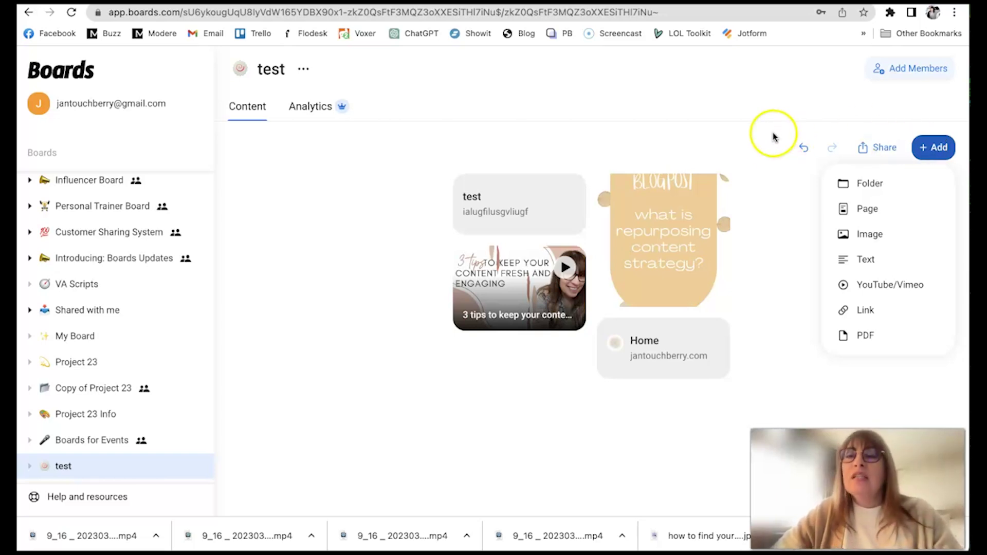
pyautogui.click(772, 154)
pyautogui.click(881, 150)
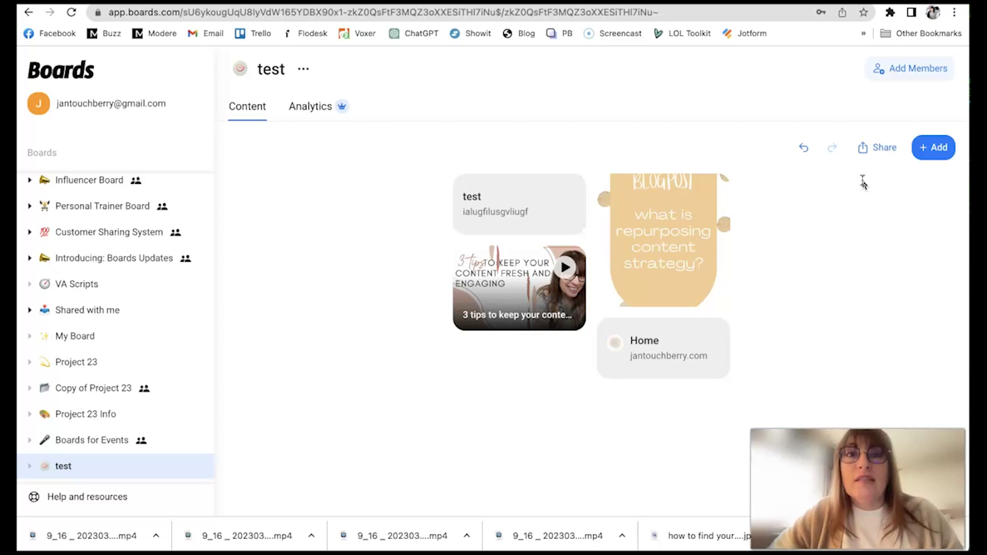
pyautogui.moveTo(586, 339); pyautogui.dragTo(555, 392)
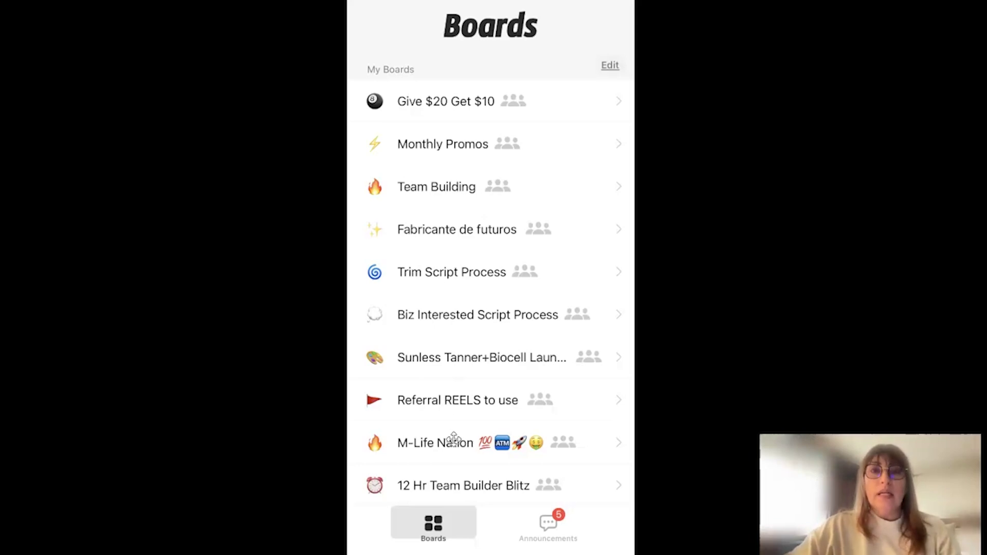
# Look through the board list in the Boards mobile app, including the test board and the General section.
pyautogui.scroll(-12, 453, 440)
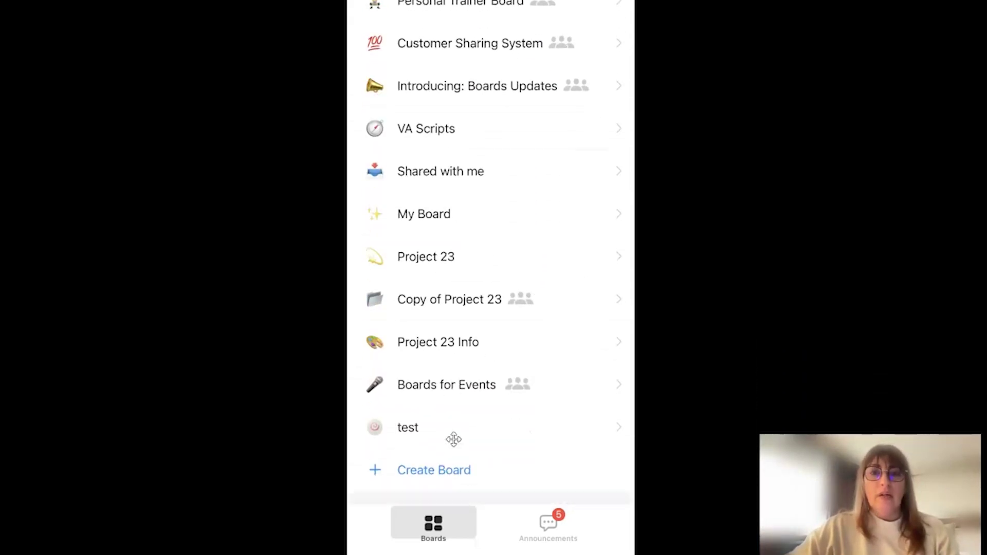
pyautogui.scroll(-6, 454, 439)
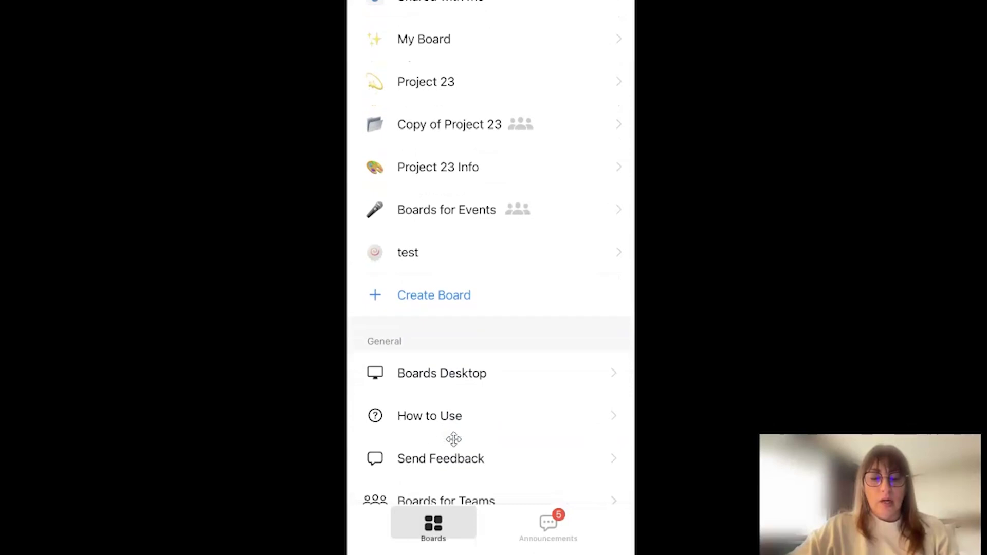
pyautogui.scroll(5, 454, 440)
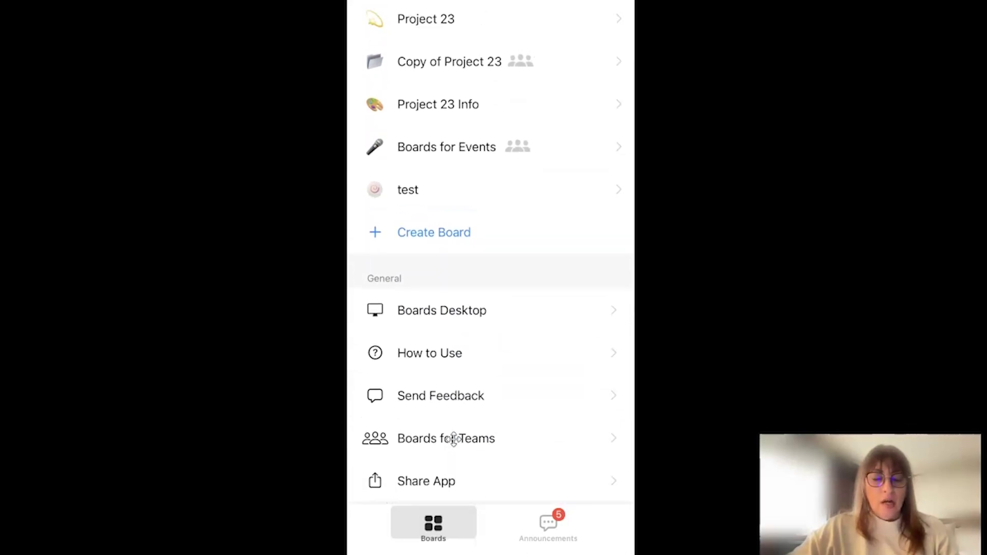
pyautogui.scroll(2, 453, 440)
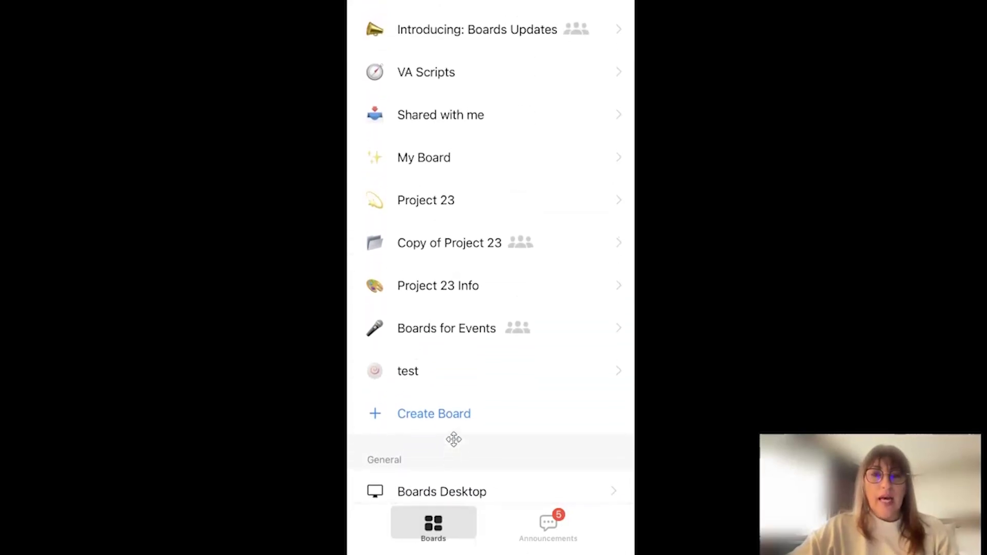